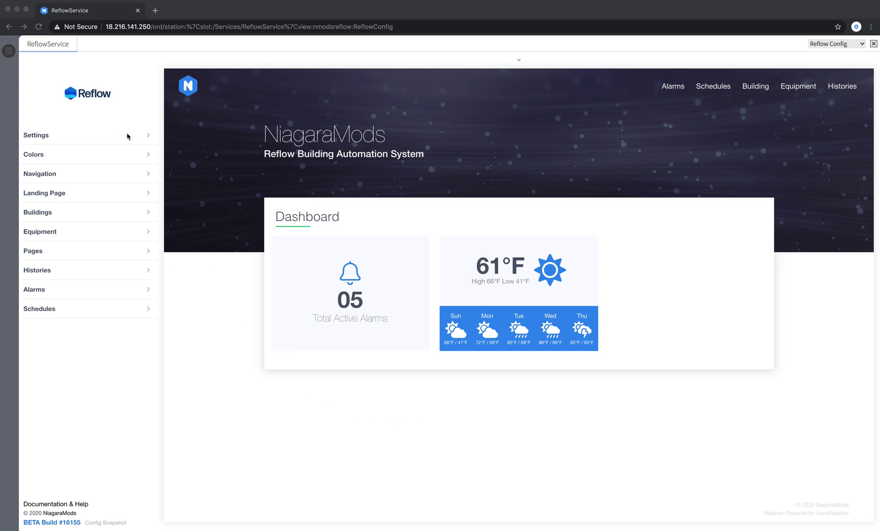
Open Settings and look over the Title, Subtitle and Footer Text fields.
click(91, 136)
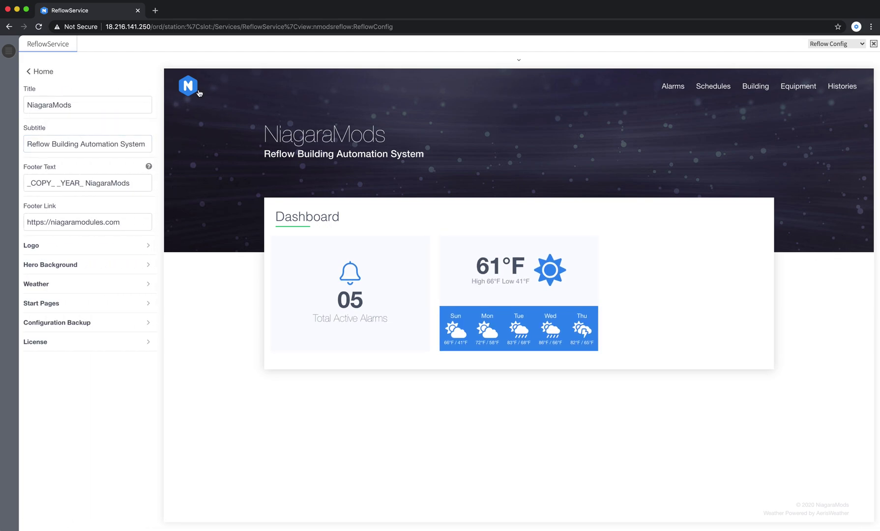
click(65, 105)
double_click(65, 106)
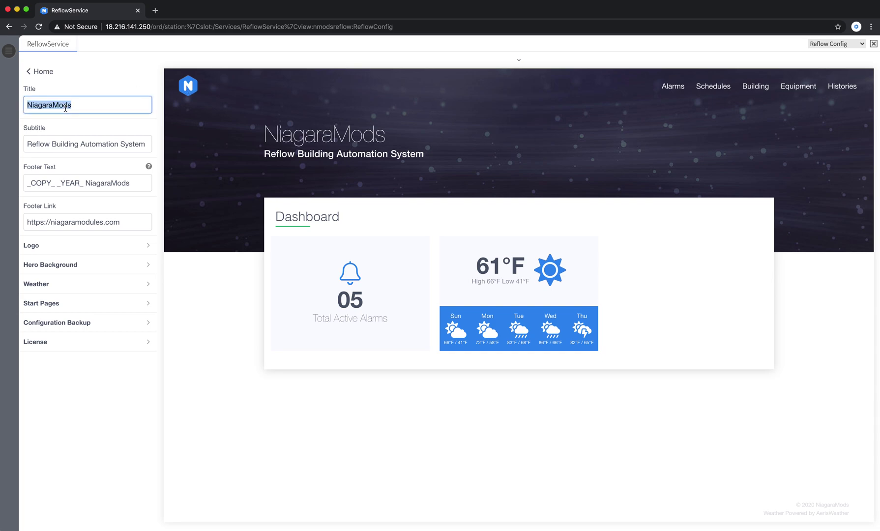
triple_click(53, 146)
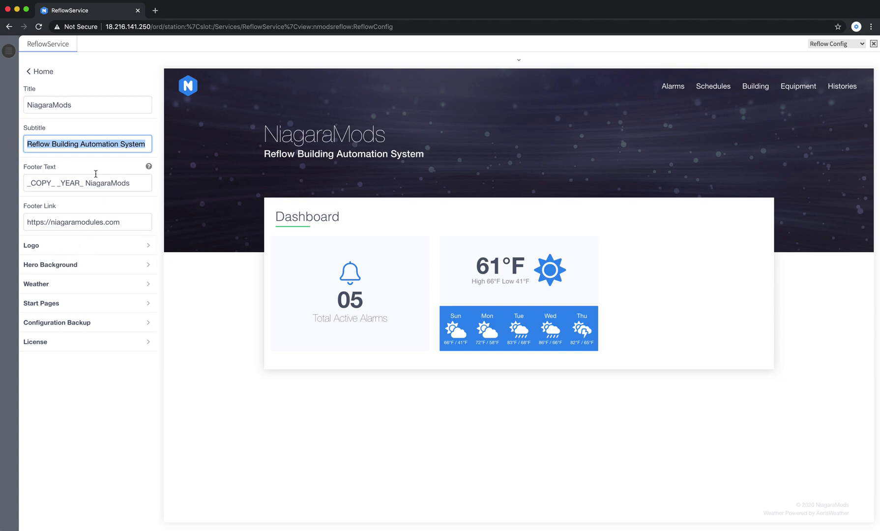
click(118, 182)
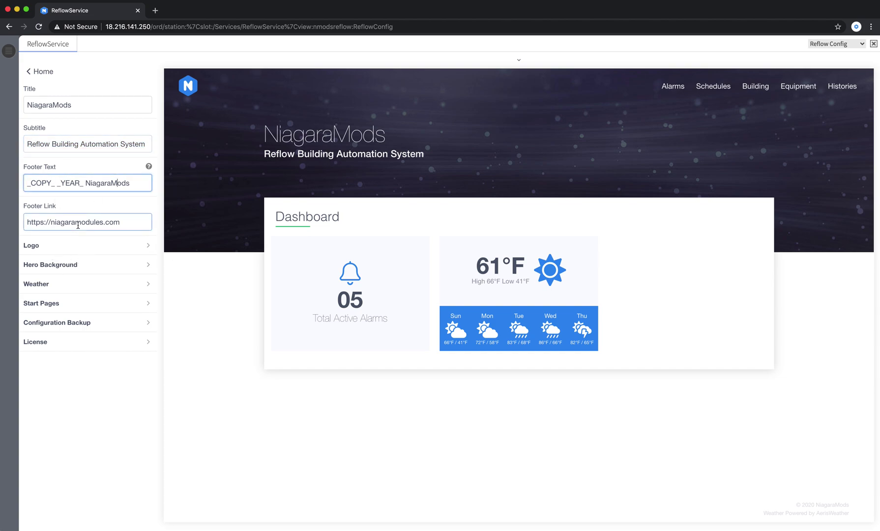
Replace the NiagaraMods title with 'Company Name'.
double_click(95, 107)
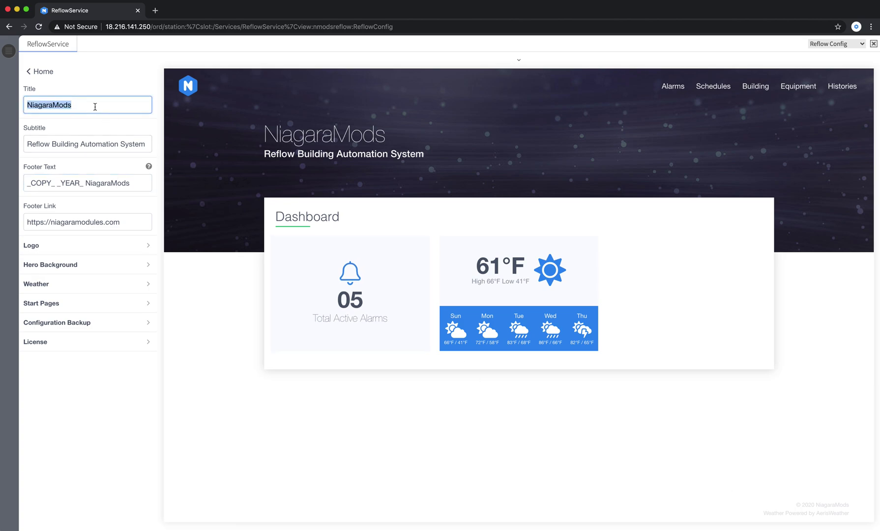
text(Compan)
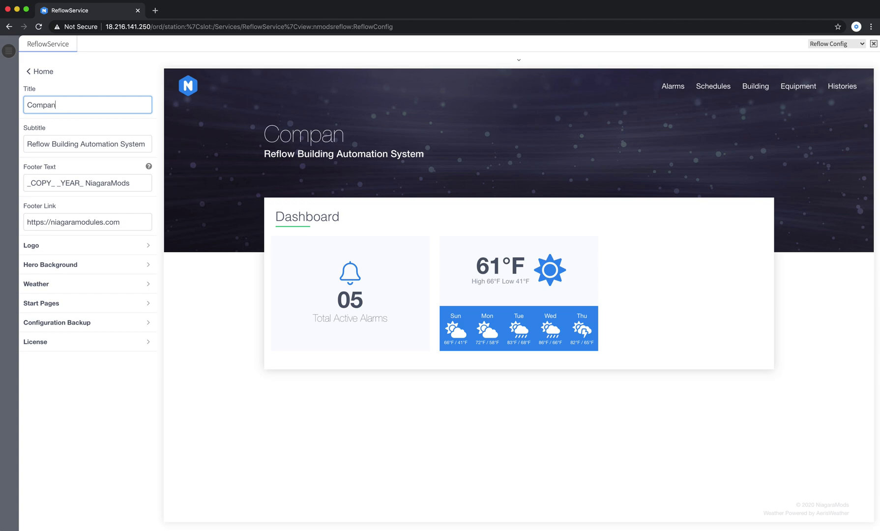
text(y Name)
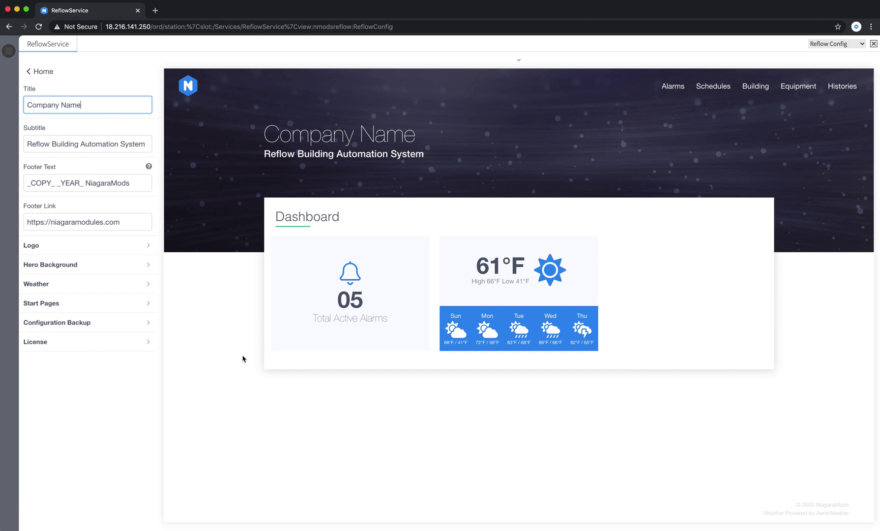
Delete 'Reflow' and then the rest of the subtitle, leaving it empty.
click(44, 141)
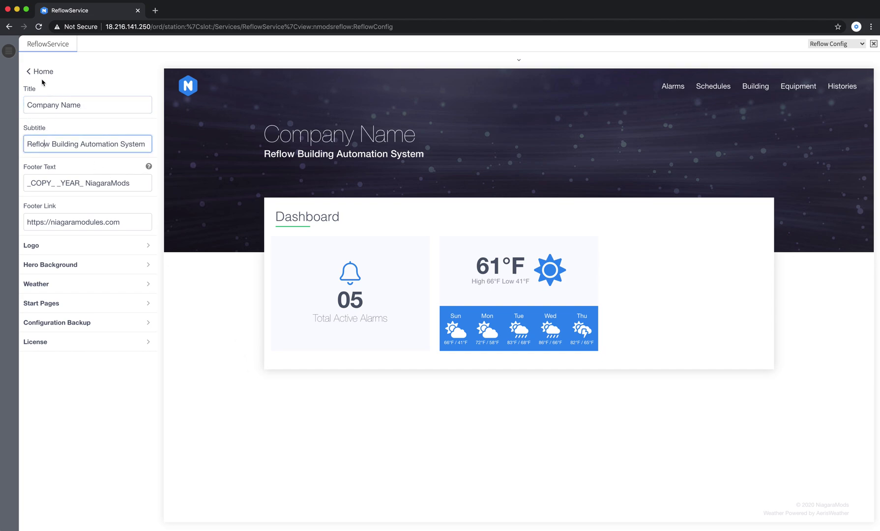
drag(51, 143, 17, 143)
key(BackSpace)
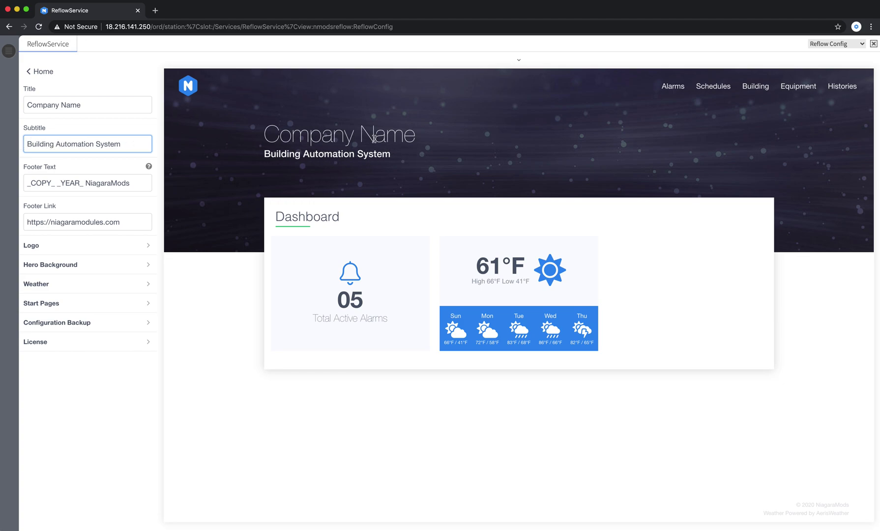
triple_click(88, 145)
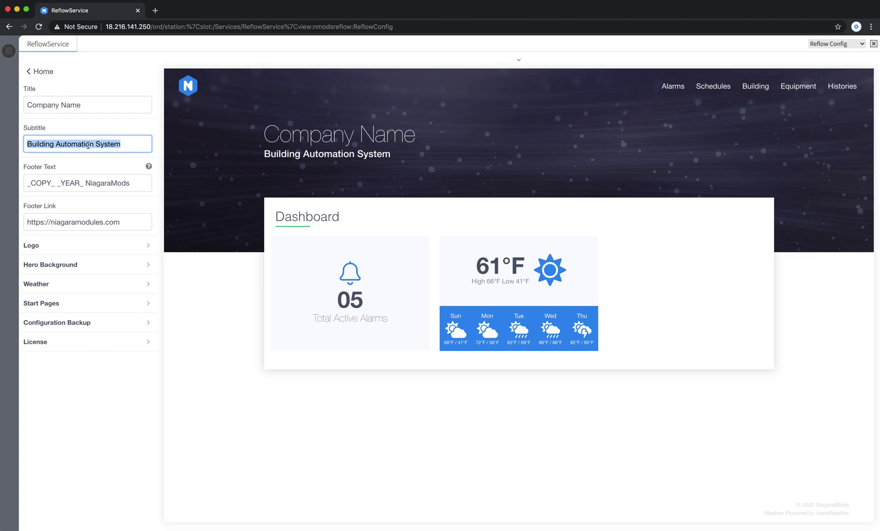
key(BackSpace)
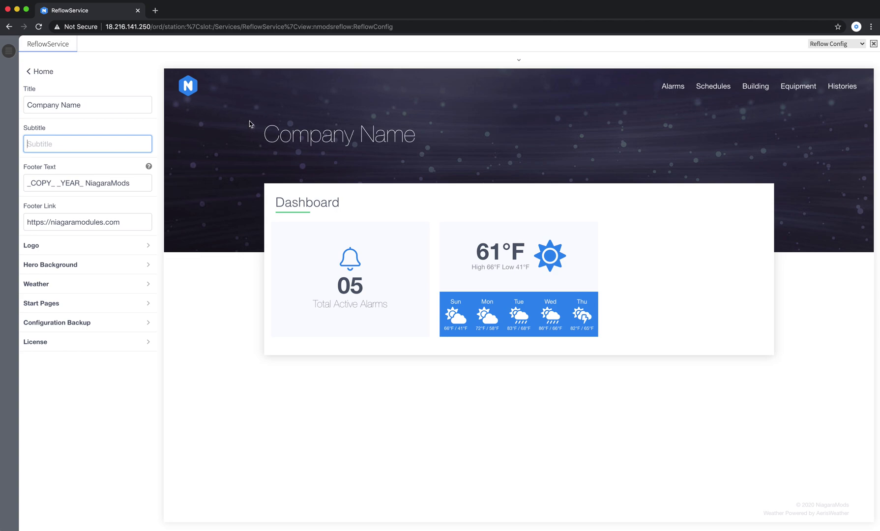
click(55, 182)
Open Logo settings and show the logo image's Browse, Remove, Default and Cancel options.
click(79, 246)
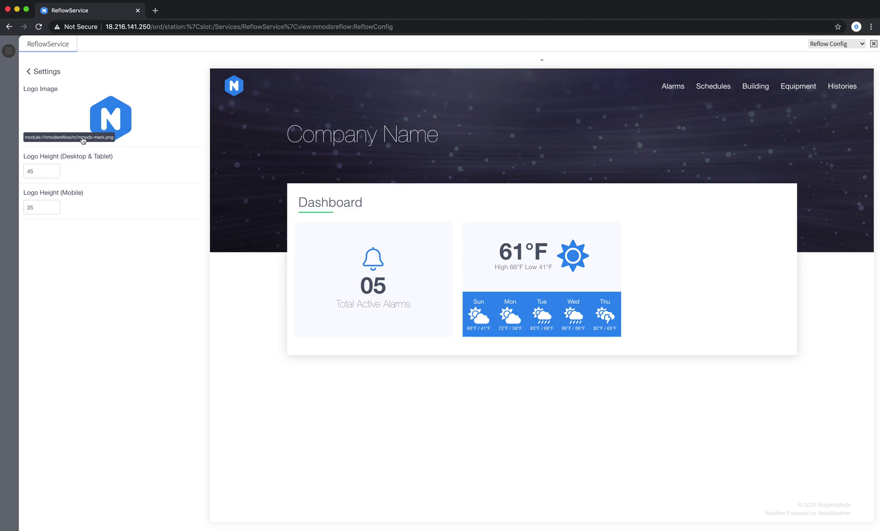
click(95, 115)
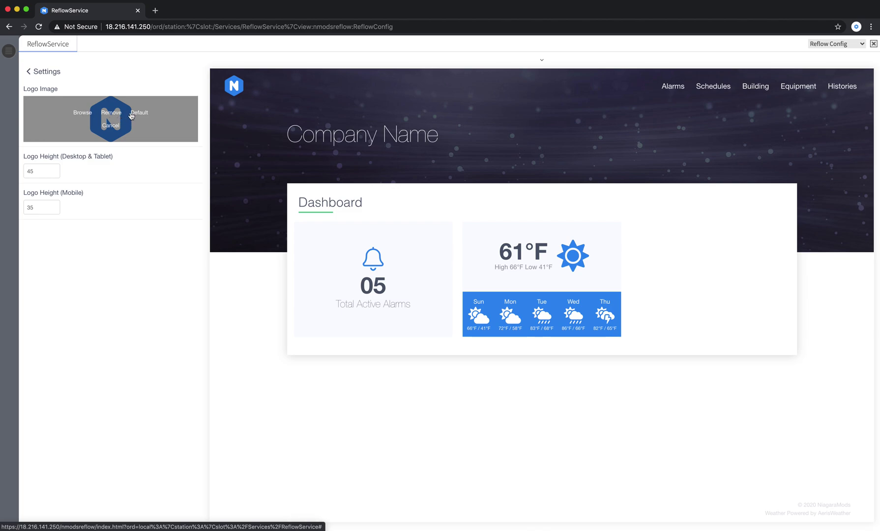
Set the header logo to logo.png from the Demo folder.
click(82, 115)
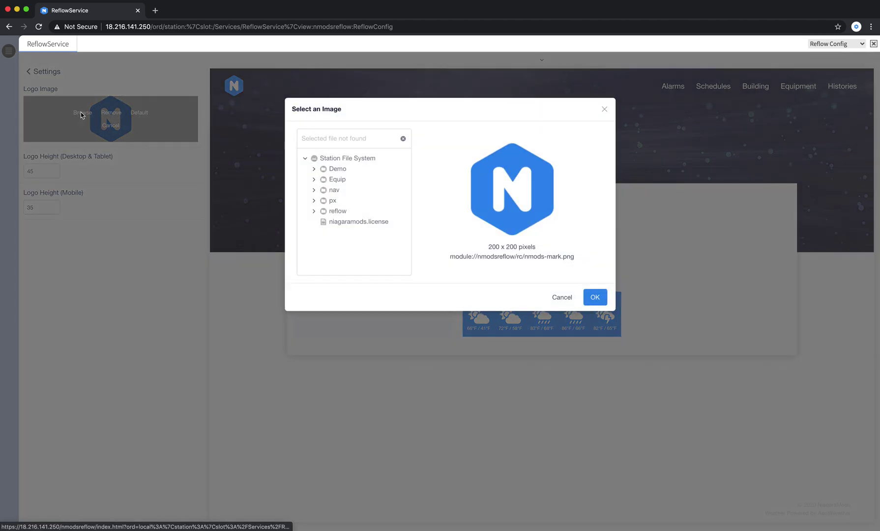
click(314, 170)
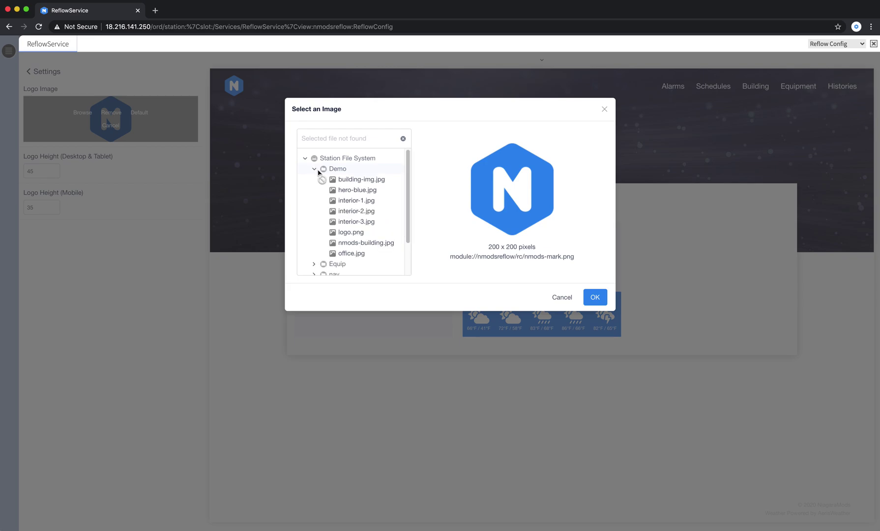
click(357, 238)
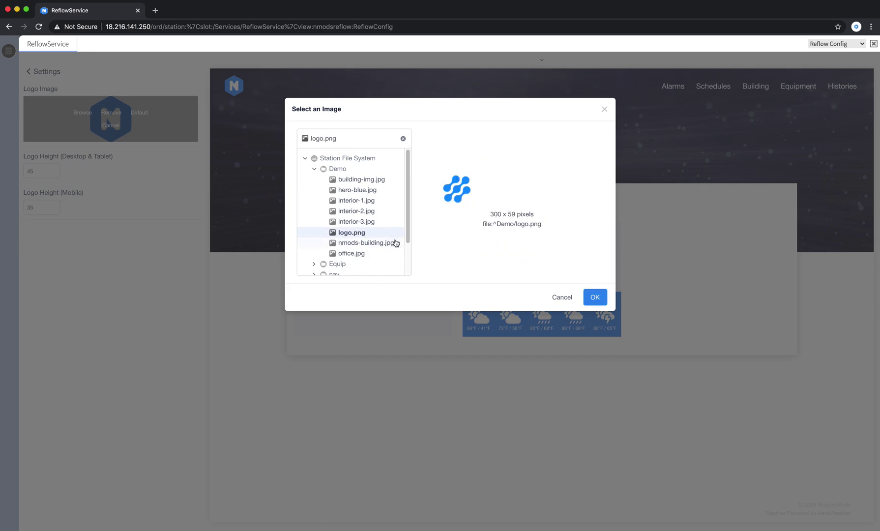
click(596, 297)
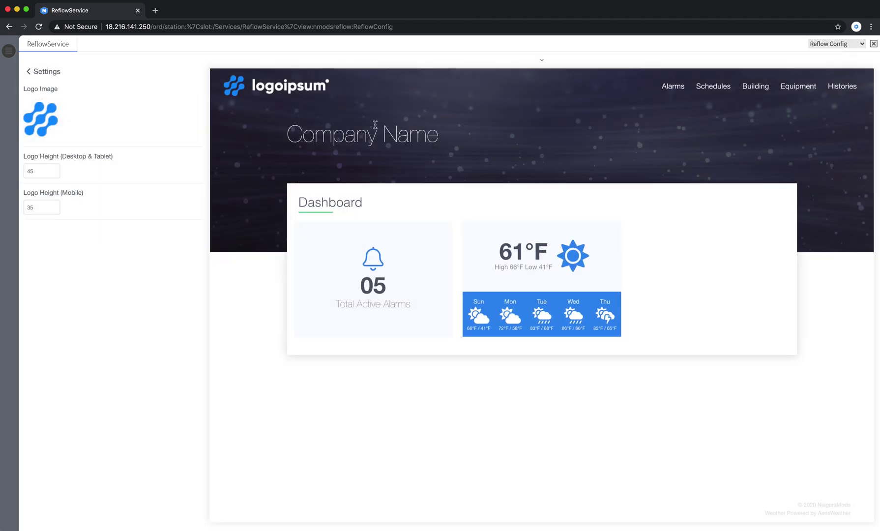
Set Logo Height (Desktop & Tablet) to 40, down from 45.
click(56, 169)
click(56, 168)
click(56, 168)
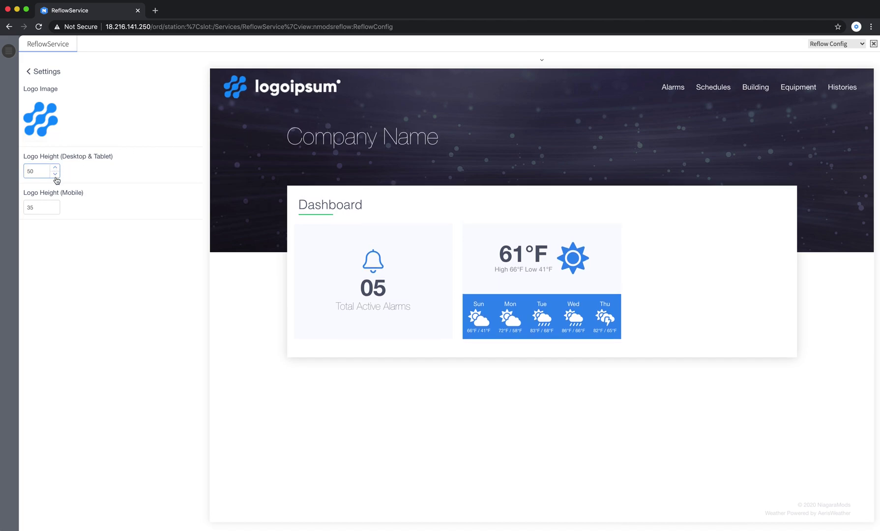
scroll(55, 175, down, 9)
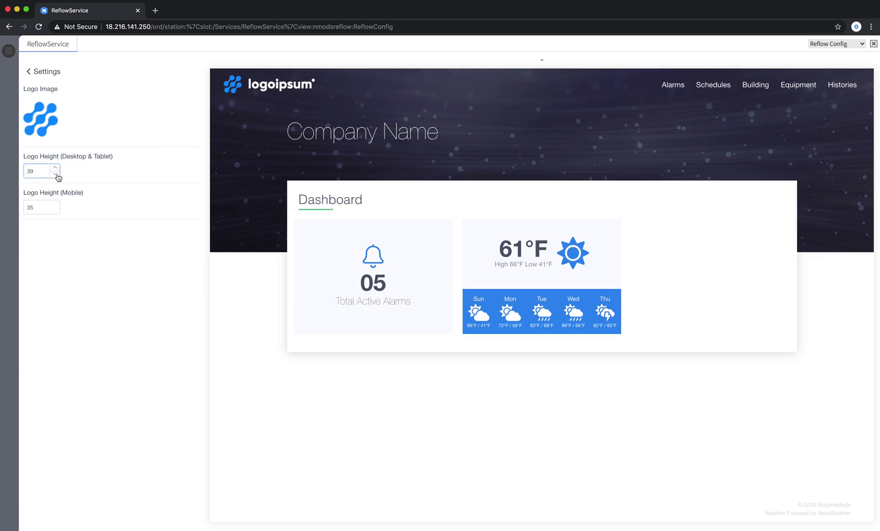
scroll(57, 177, up, 1)
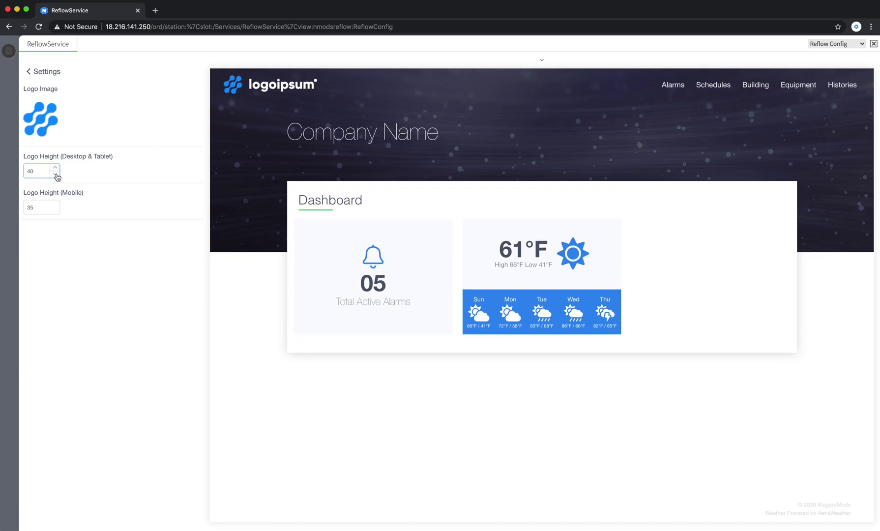
click(34, 197)
drag(32, 193, 79, 191)
click(71, 193)
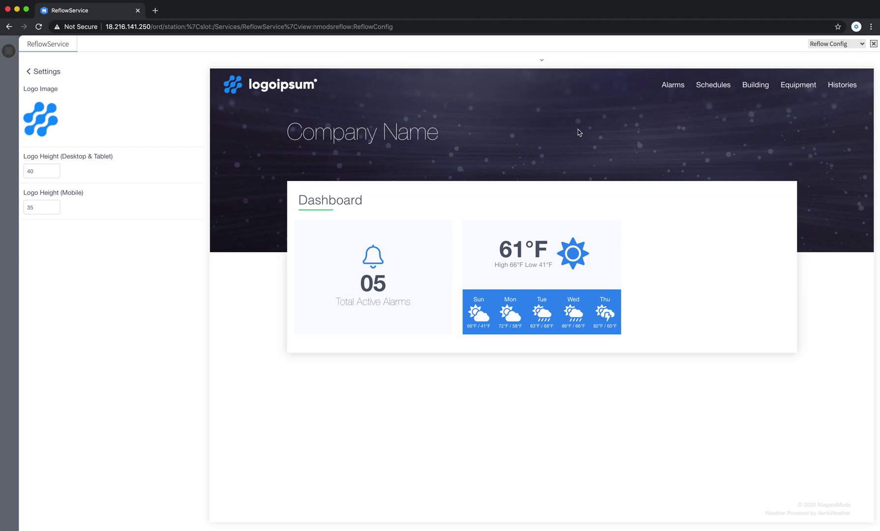
Preview the dashboard at tablet width, then at mobile width in landscape.
click(541, 63)
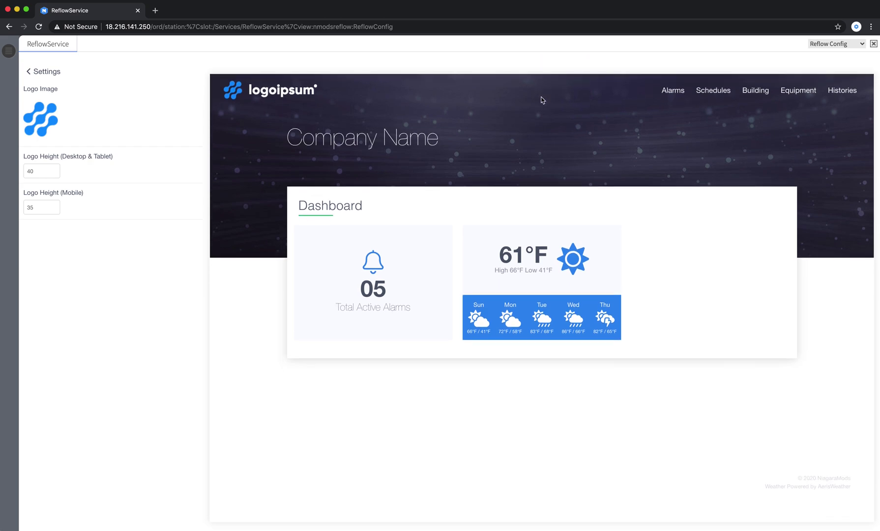
click(542, 62)
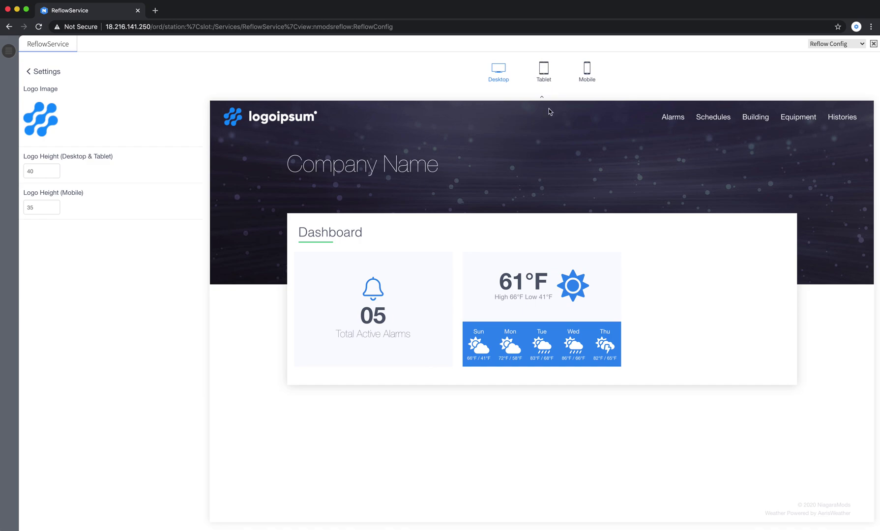
click(545, 72)
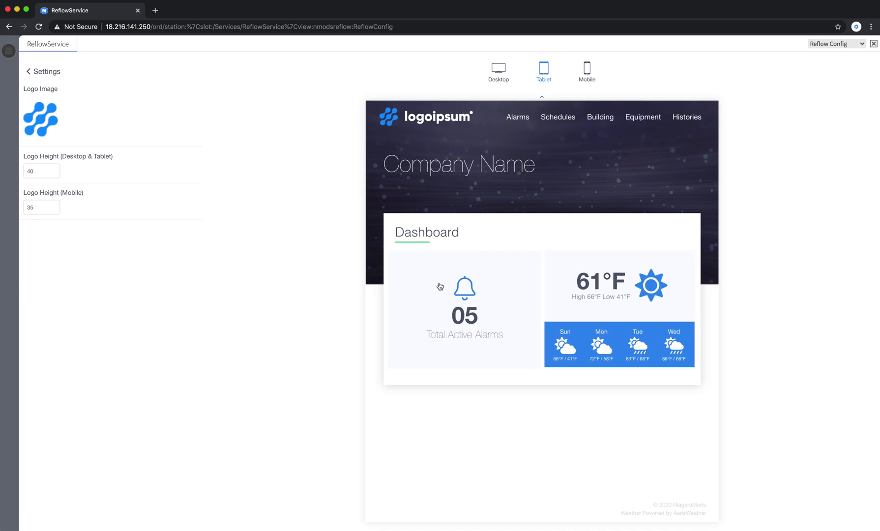
click(588, 72)
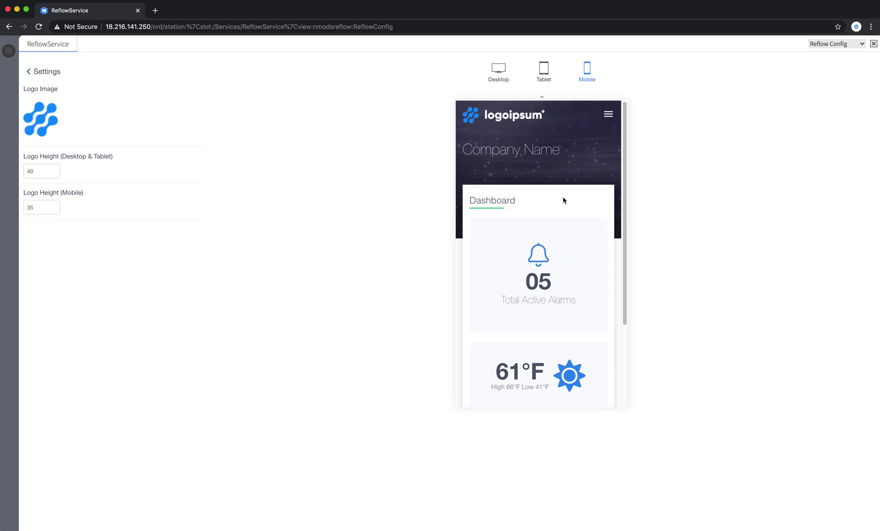
click(588, 72)
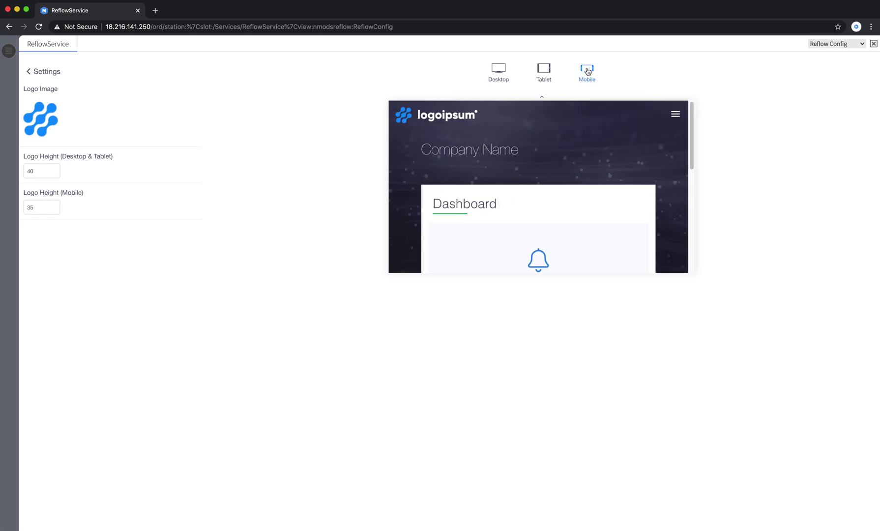
Recheck the tablet preview, then return to the portrait mobile preview.
click(545, 71)
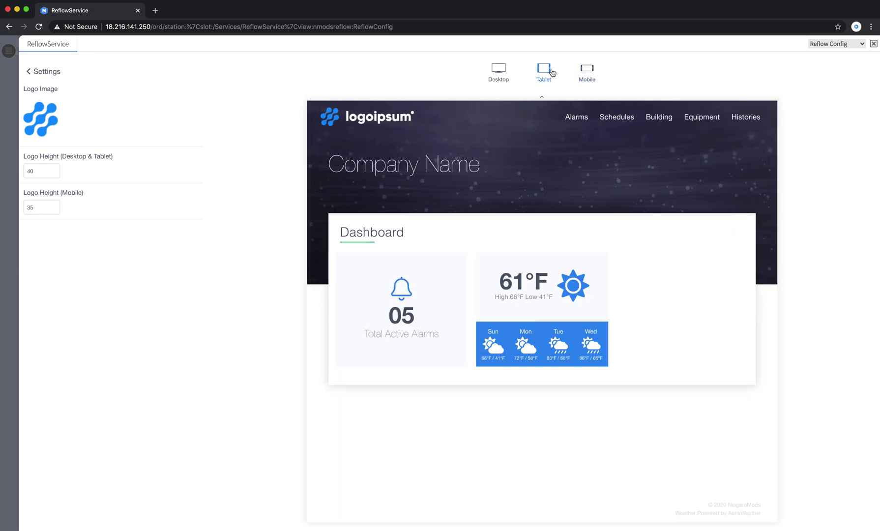
click(589, 73)
click(590, 74)
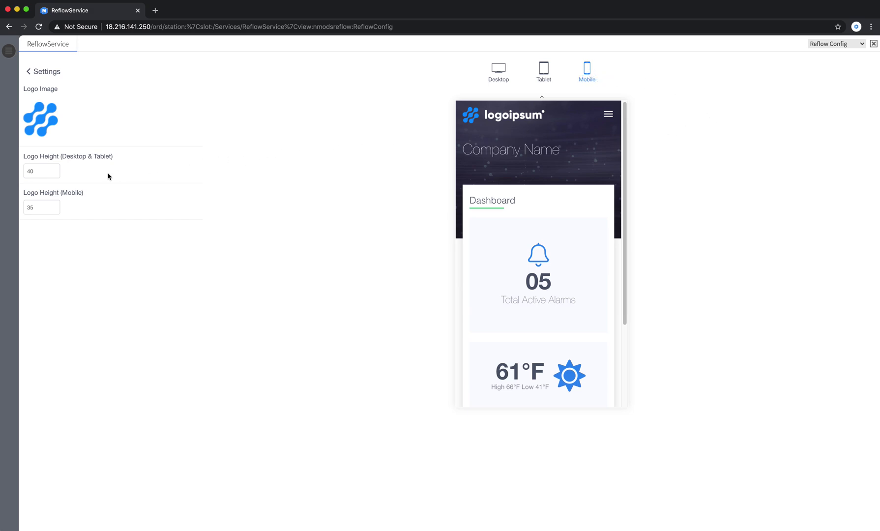
click(35, 208)
Lower Logo Height (Mobile) to 26, compare previews, and return to desktop view and Settings.
click(56, 210)
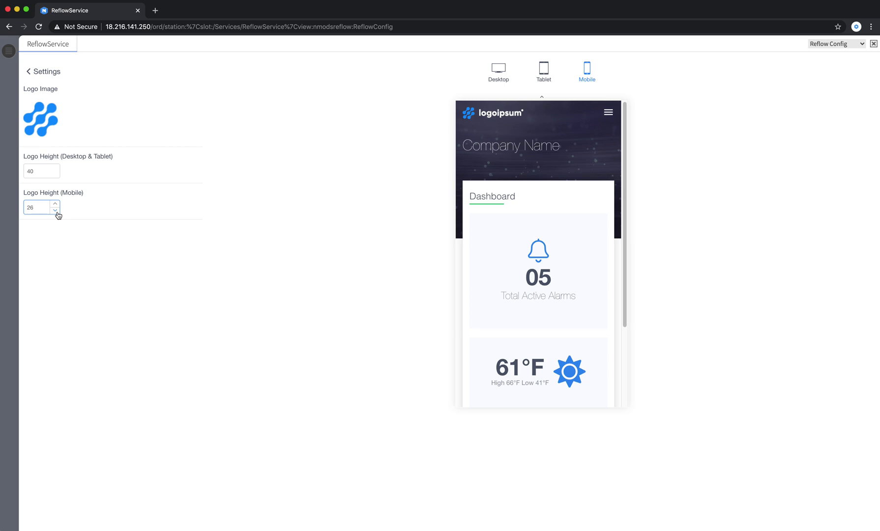
click(496, 72)
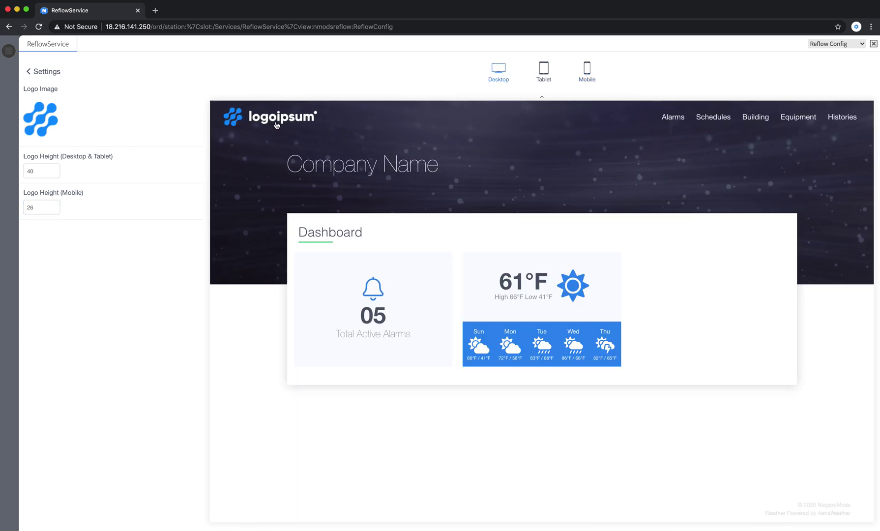
click(586, 75)
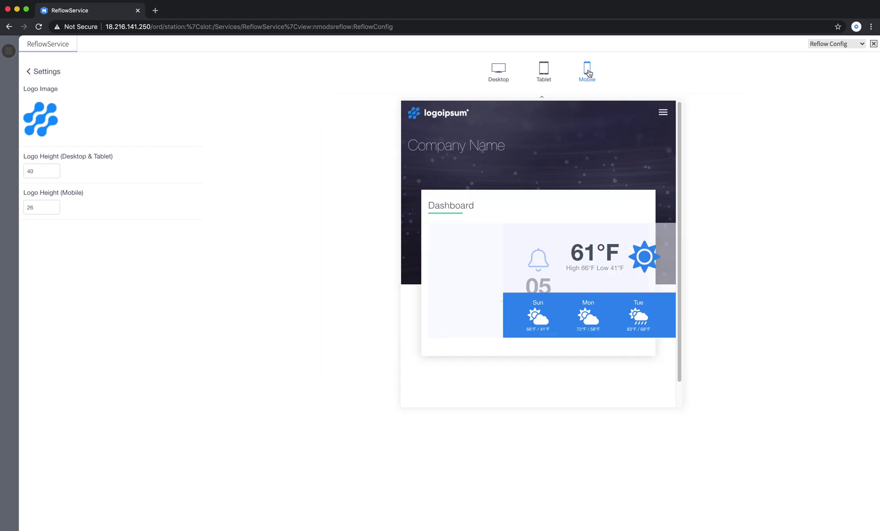
click(498, 70)
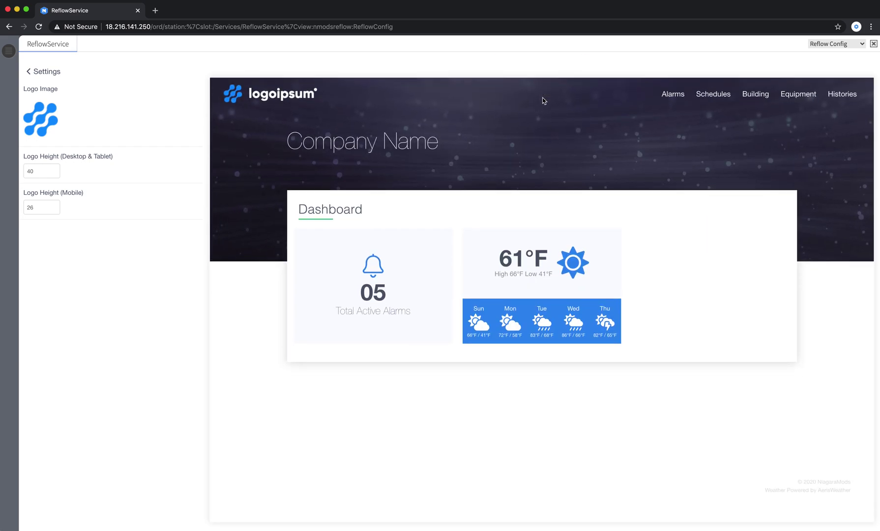
click(44, 72)
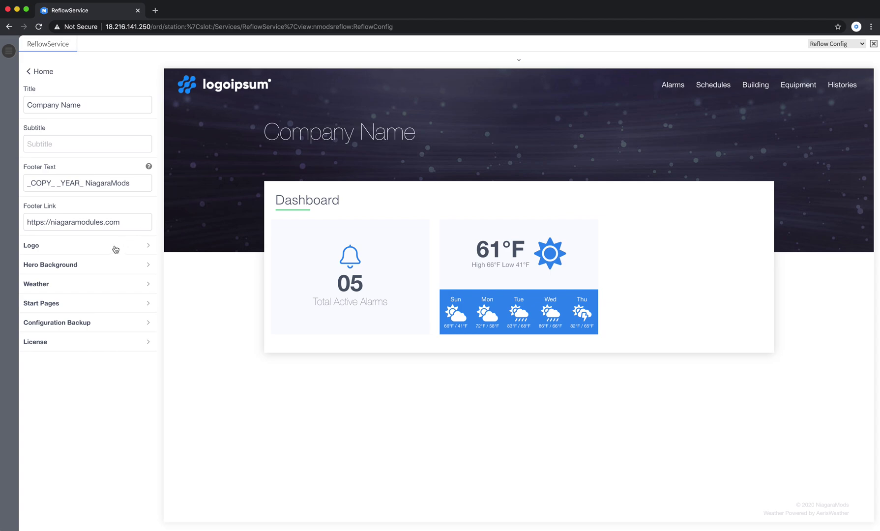
Open Hero Background settings and browse for a replacement hero image.
click(96, 269)
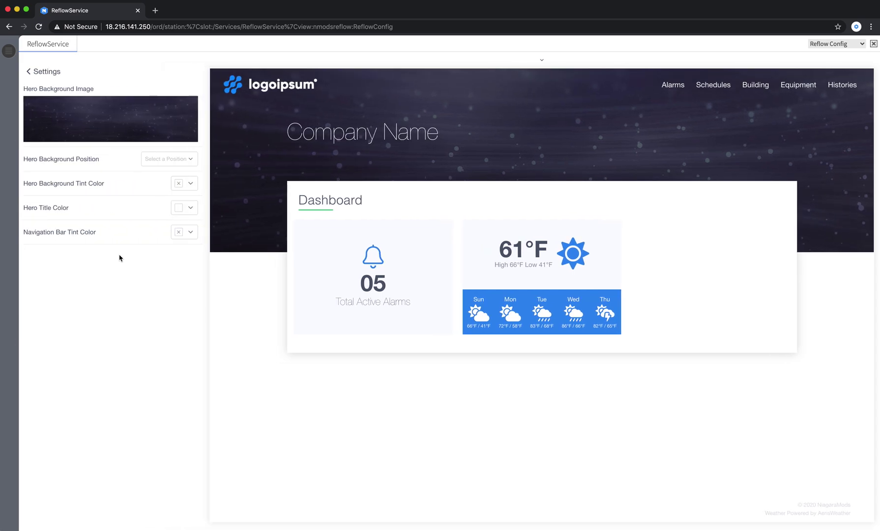
click(83, 122)
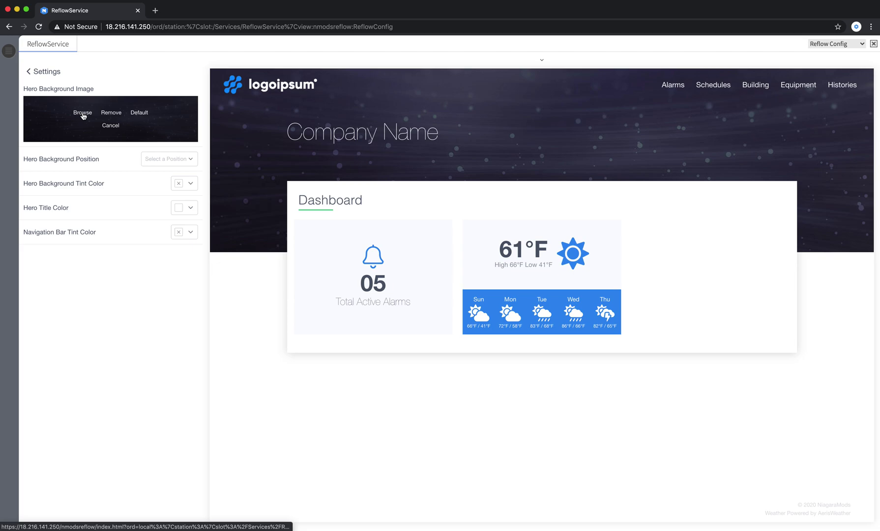
click(83, 113)
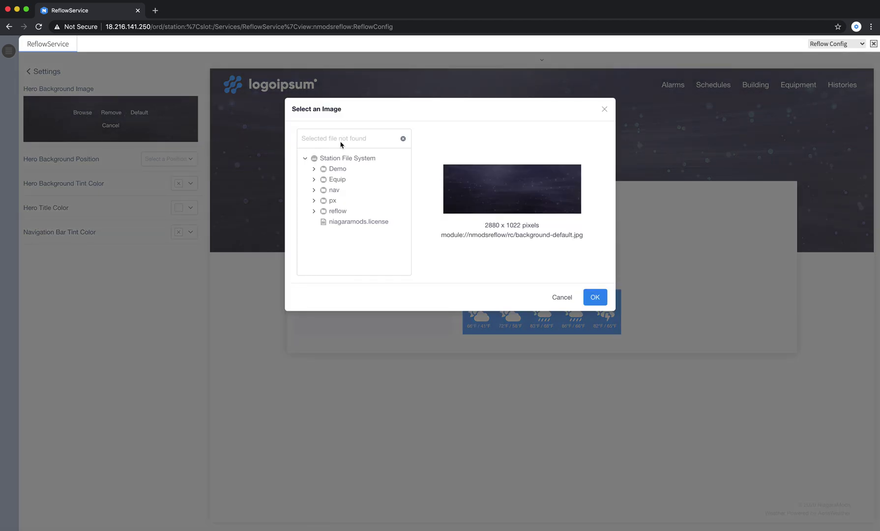
Apply Demo/building-img.jpg as the hero background after briefly previewing interior-1.jpg.
click(314, 169)
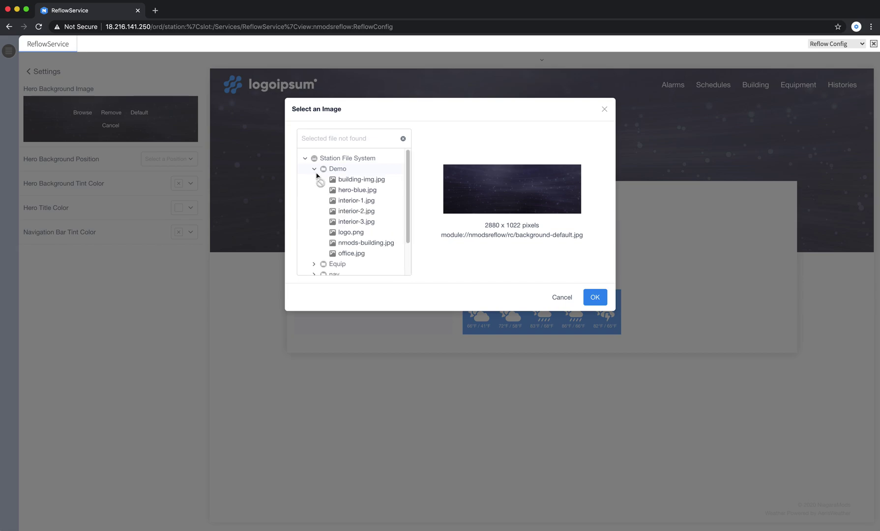
click(352, 182)
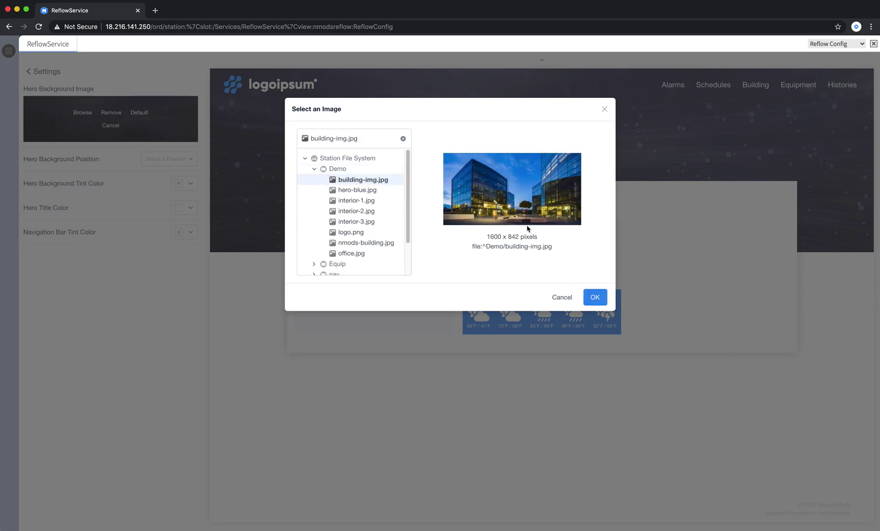
drag(485, 240, 558, 241)
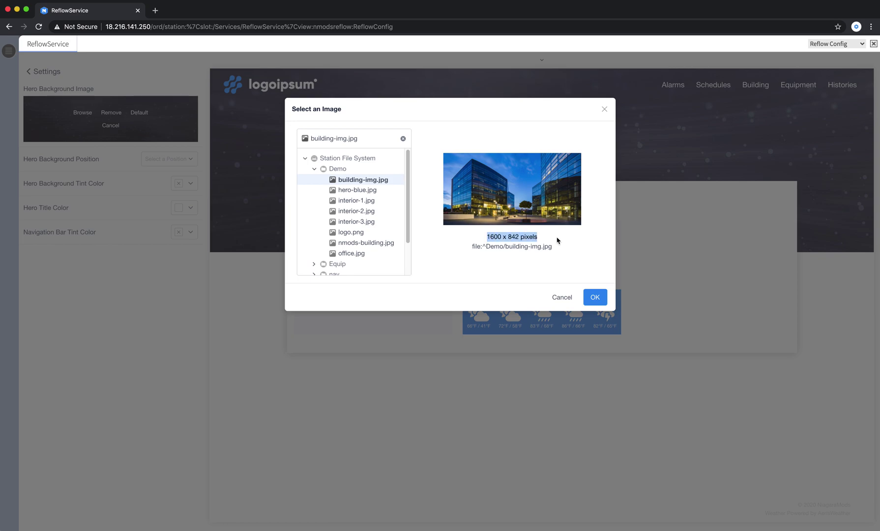
click(557, 244)
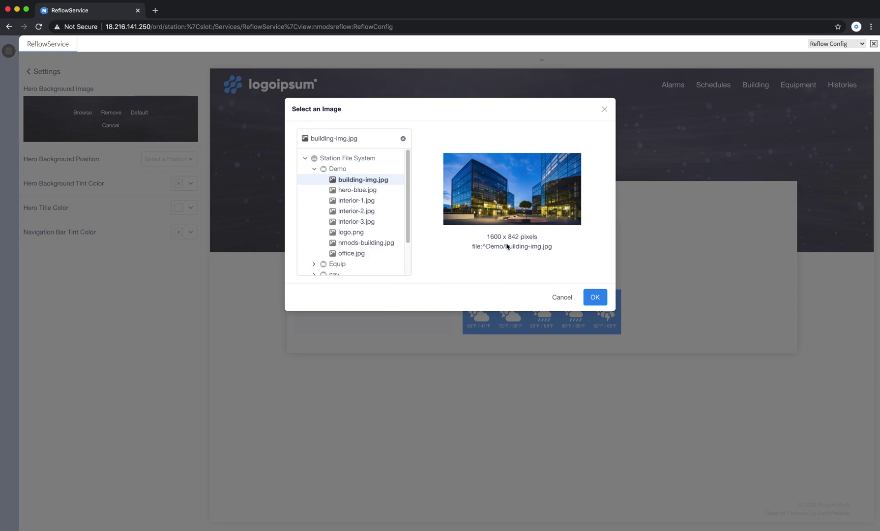
click(360, 202)
mouse_move(484, 242)
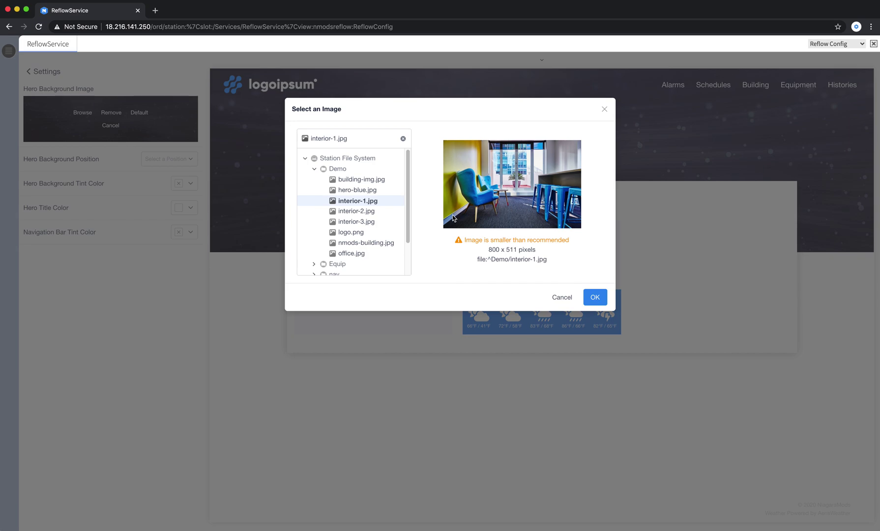
click(346, 183)
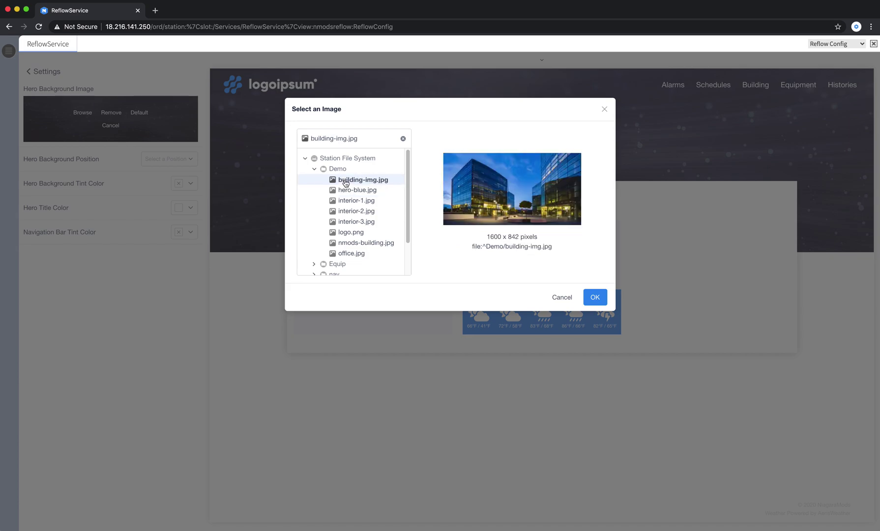
click(595, 297)
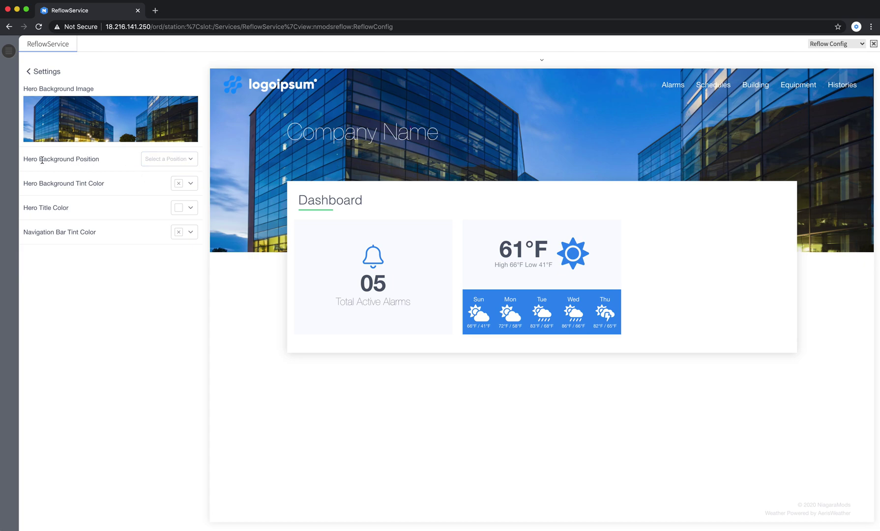
Compare the Top and Bottom hero background positions, then set it to Center.
click(164, 160)
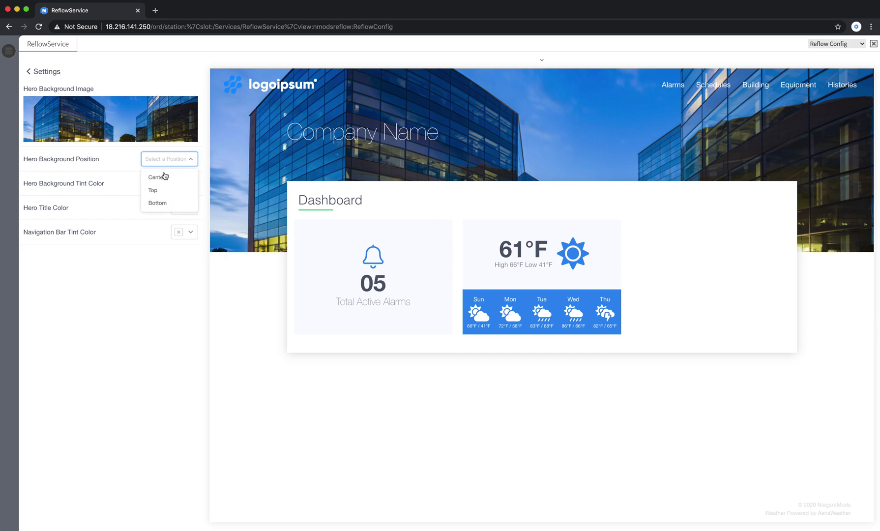
click(161, 192)
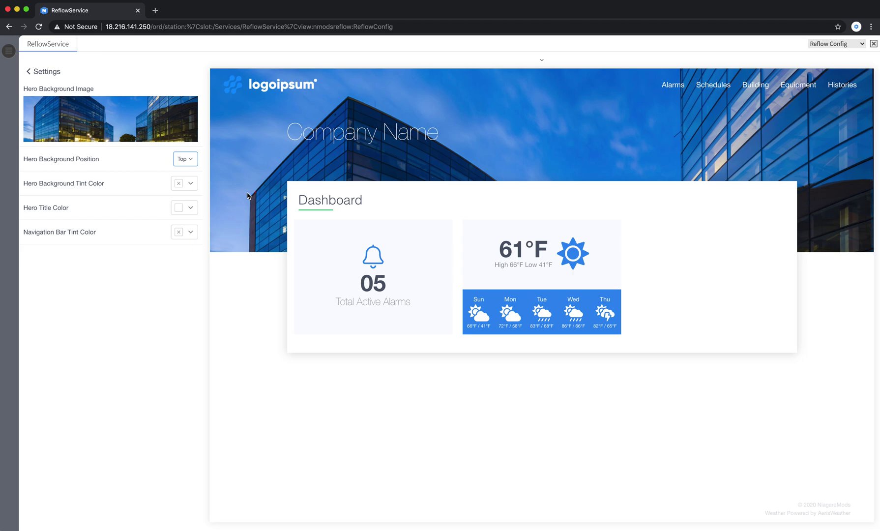
click(185, 159)
click(189, 202)
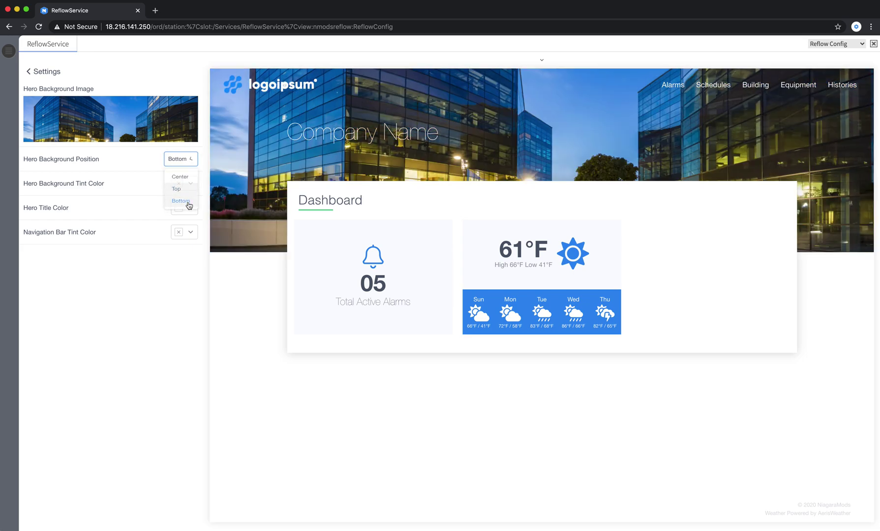
click(184, 160)
click(183, 179)
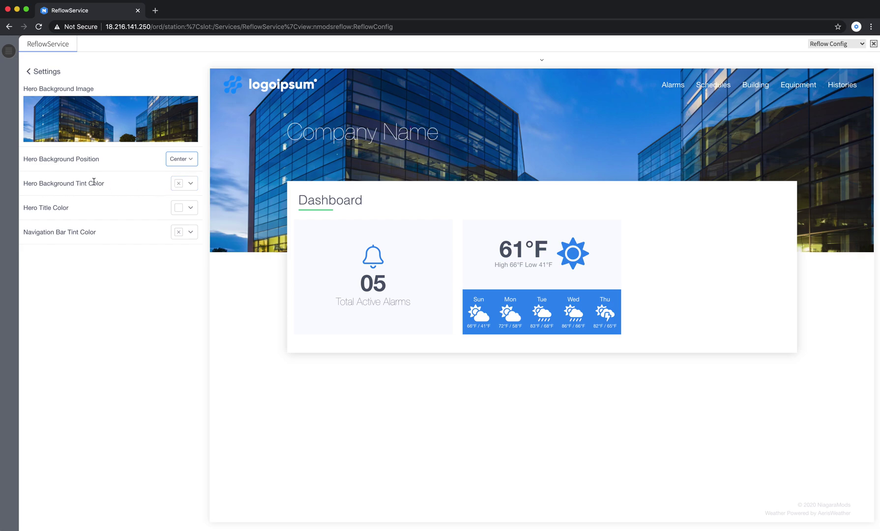
Set the hero background tint colour to near-black rgba(3,3,3,0.38).
click(178, 182)
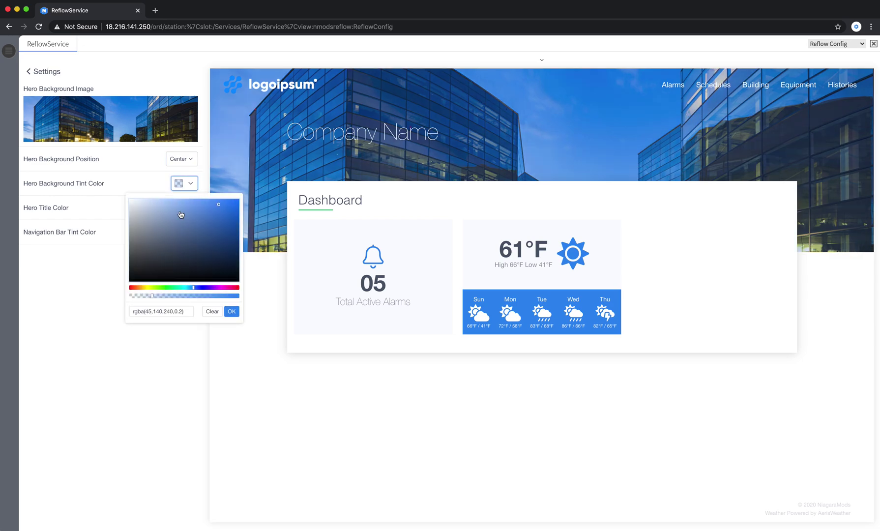
drag(187, 240, 174, 217)
drag(152, 297, 173, 298)
drag(210, 236, 128, 283)
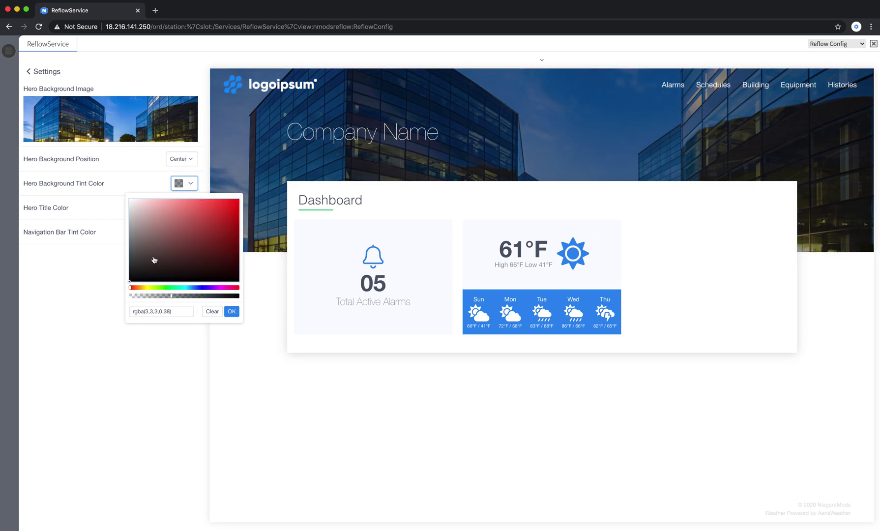
drag(170, 299, 167, 299)
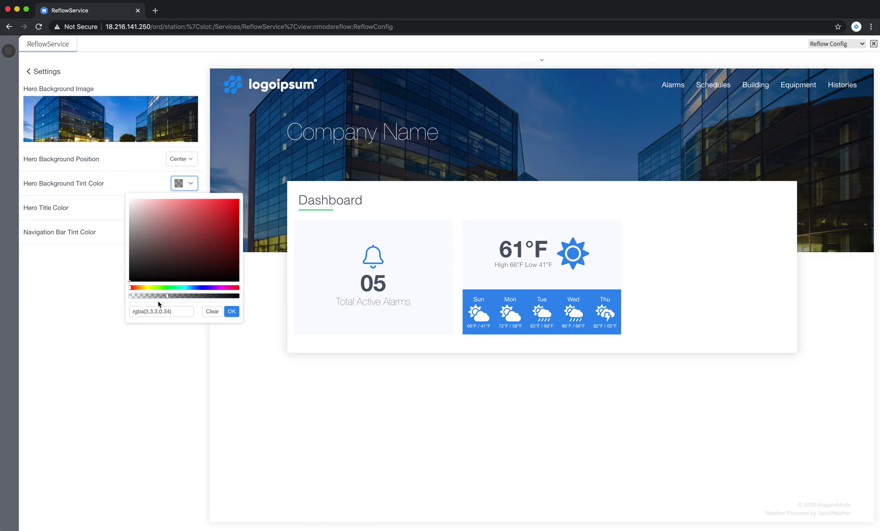
drag(169, 298, 172, 299)
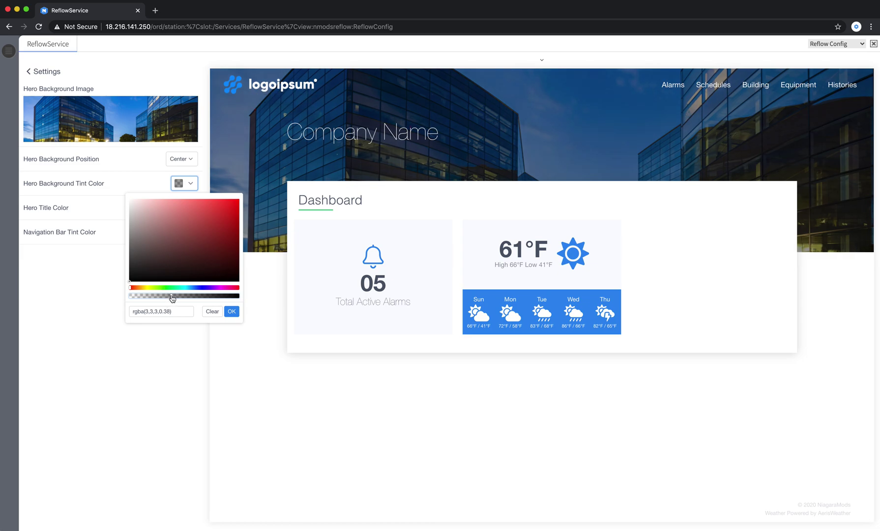
click(231, 311)
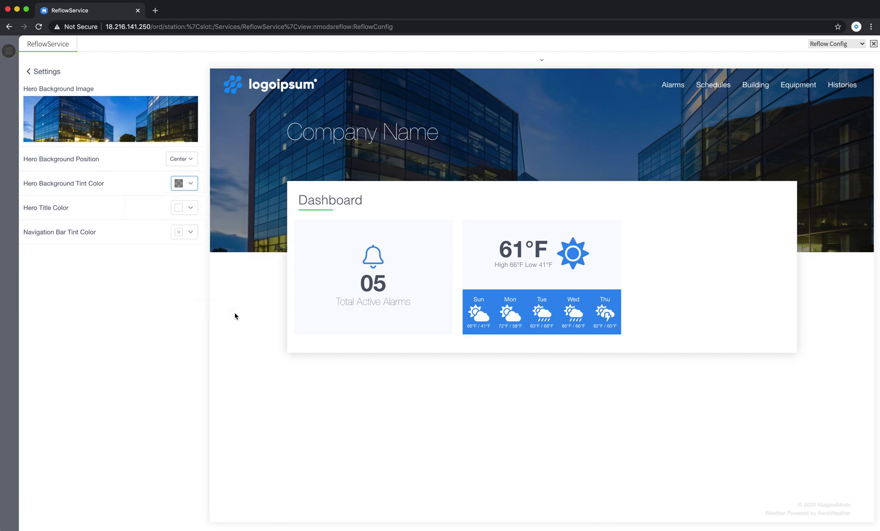
click(179, 208)
Try a red for the hero title, then confirm it as white #FFFFFF.
drag(210, 265, 108, 208)
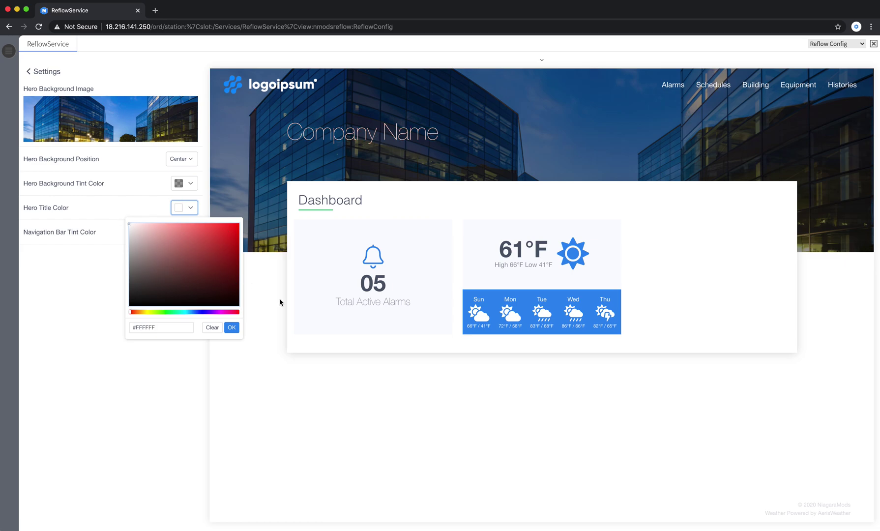
click(232, 328)
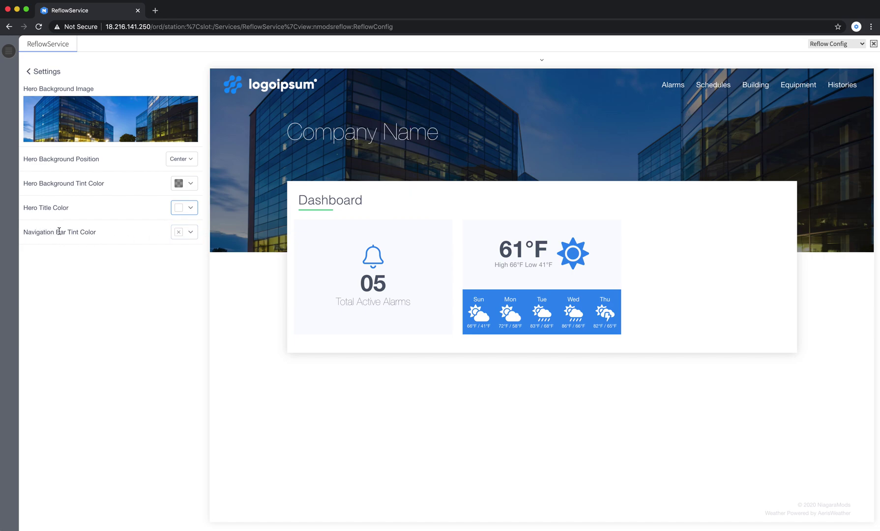
click(181, 231)
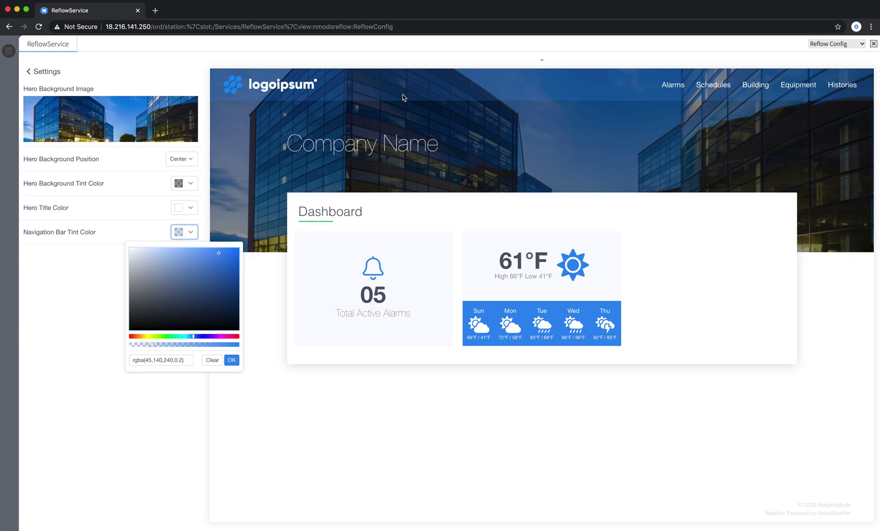
mouse_move(154, 346)
mouse_down()
mouse_move(245, 346)
mouse_move(157, 345)
mouse_up()
drag(168, 303, 162, 345)
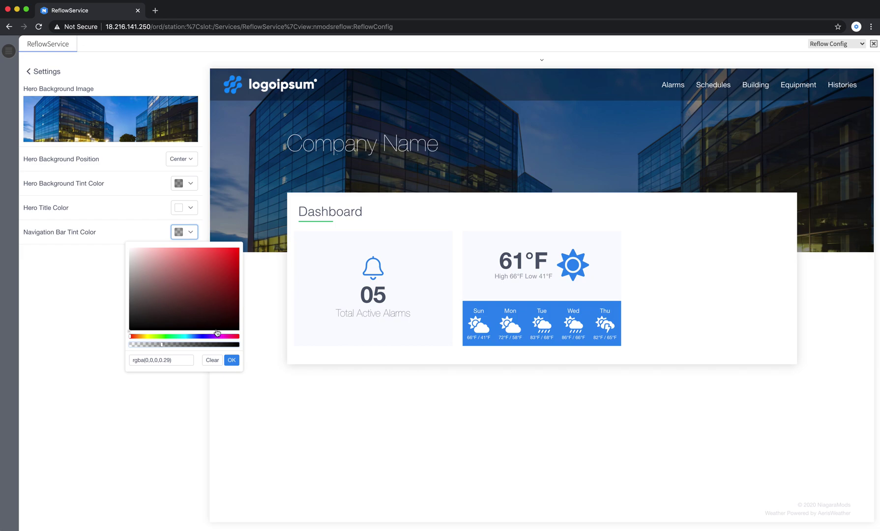
click(212, 360)
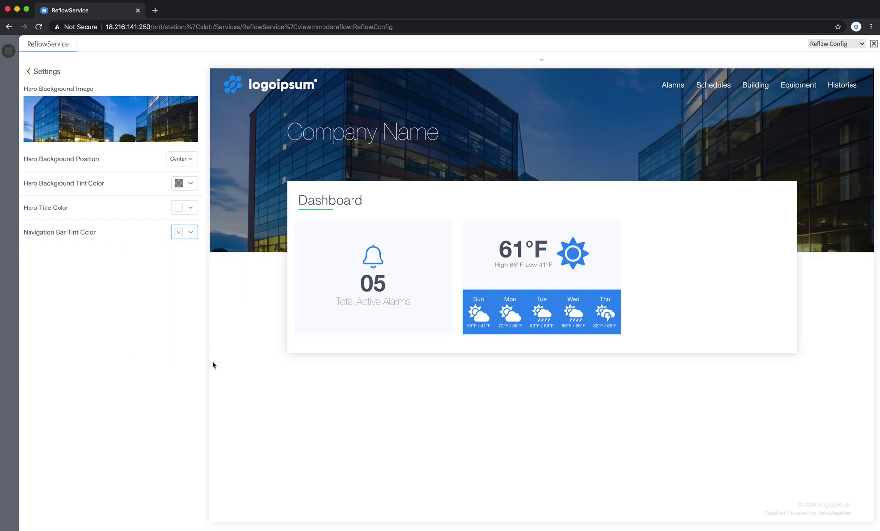
Change the footer text to '_COPY_ _YEAR_ Company Name', replacing NiagaraMods.
click(49, 72)
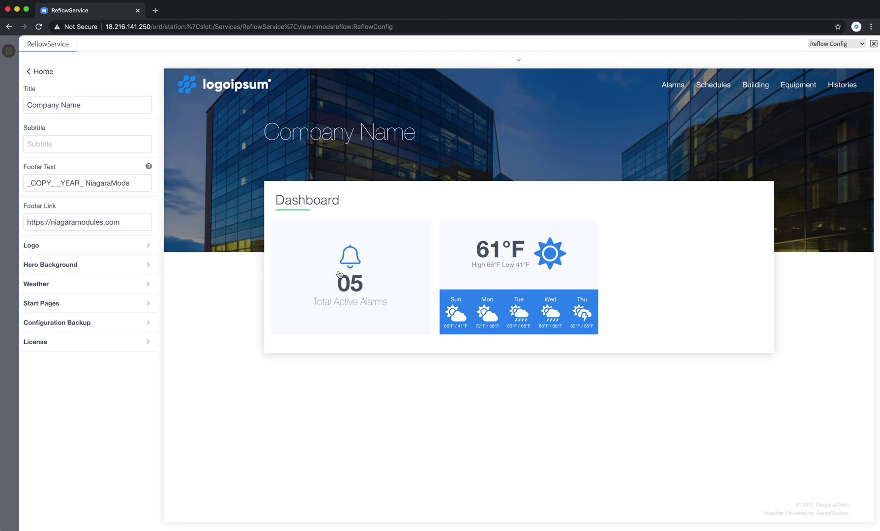
click(59, 184)
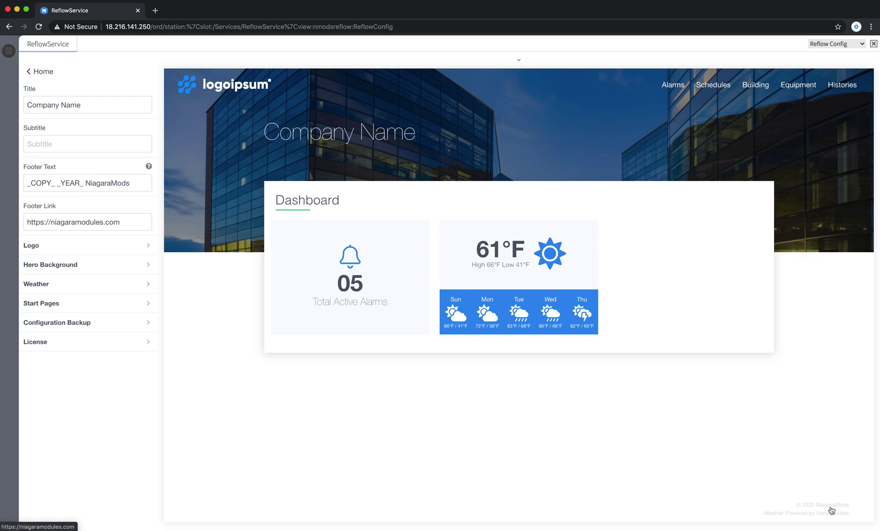
drag(86, 183, 131, 181)
text(Company)
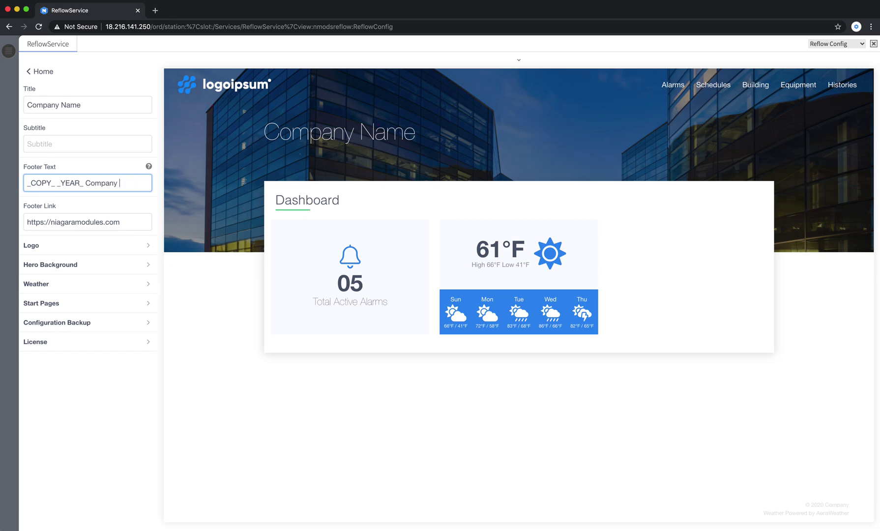
text( Name)
drag(83, 183, 60, 183)
drag(55, 183, 22, 183)
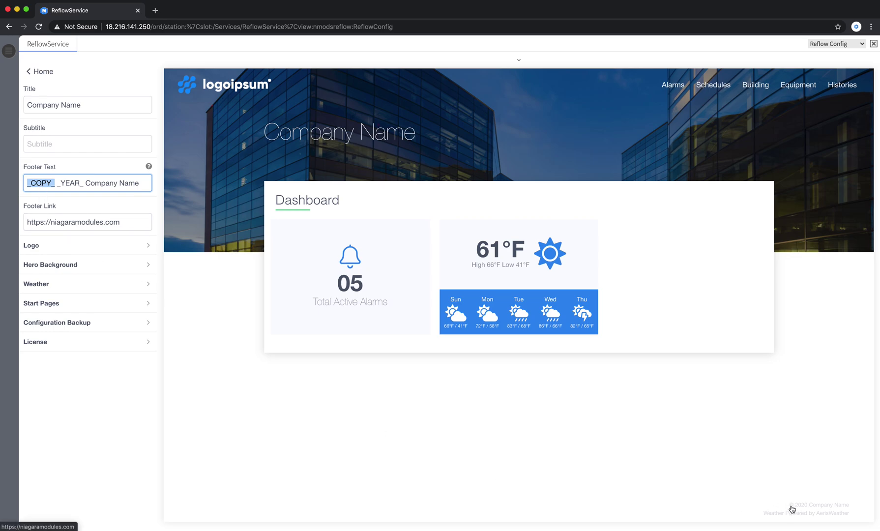
drag(58, 183, 87, 185)
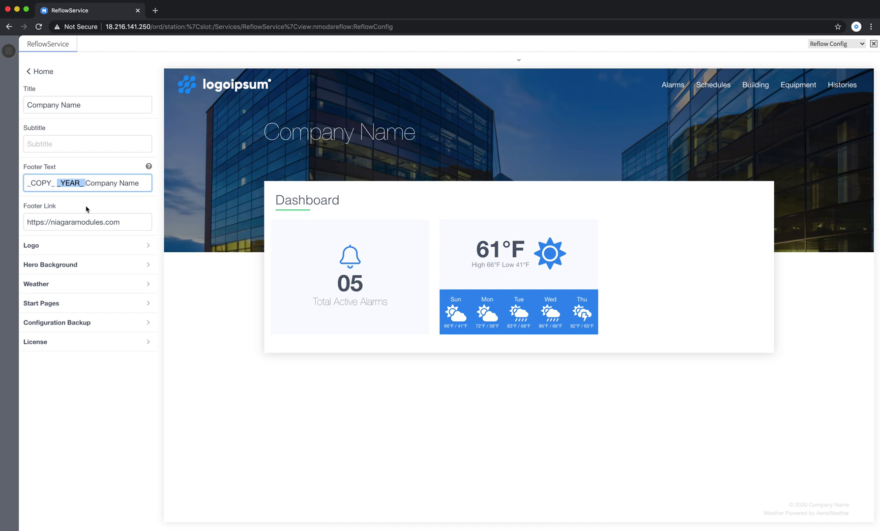
click(66, 222)
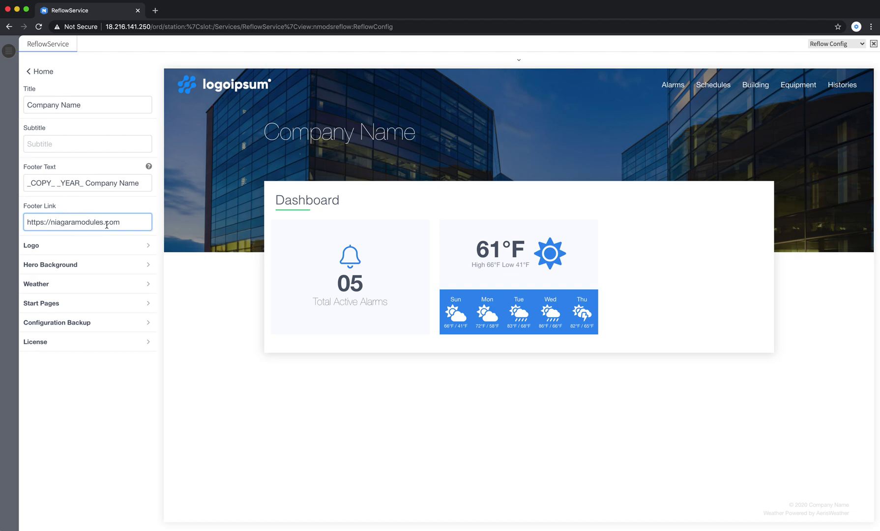
click(826, 507)
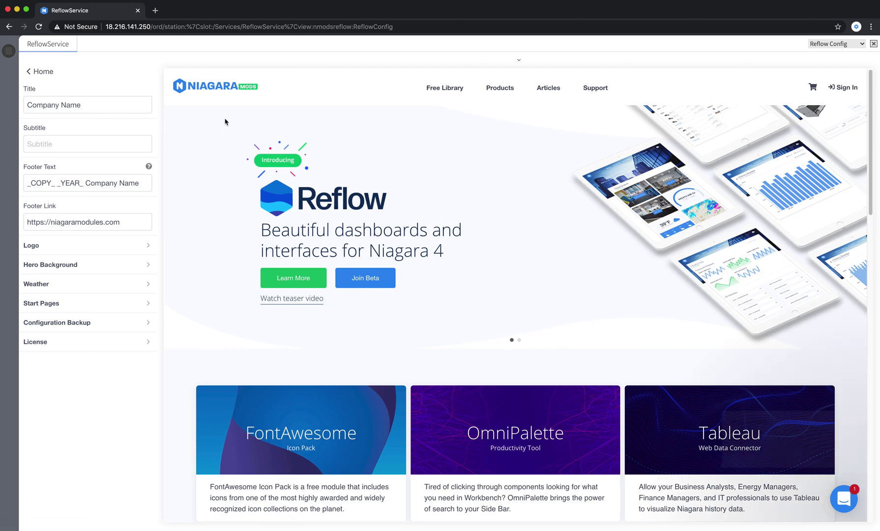
click(9, 27)
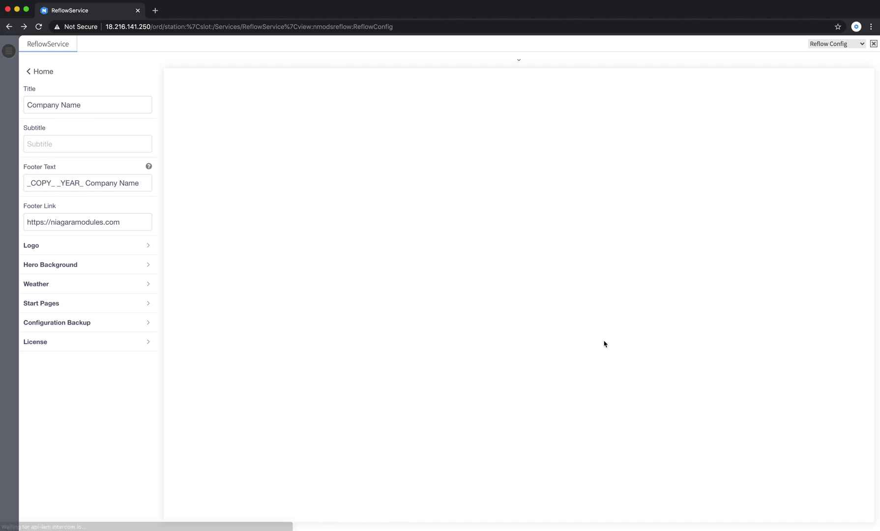